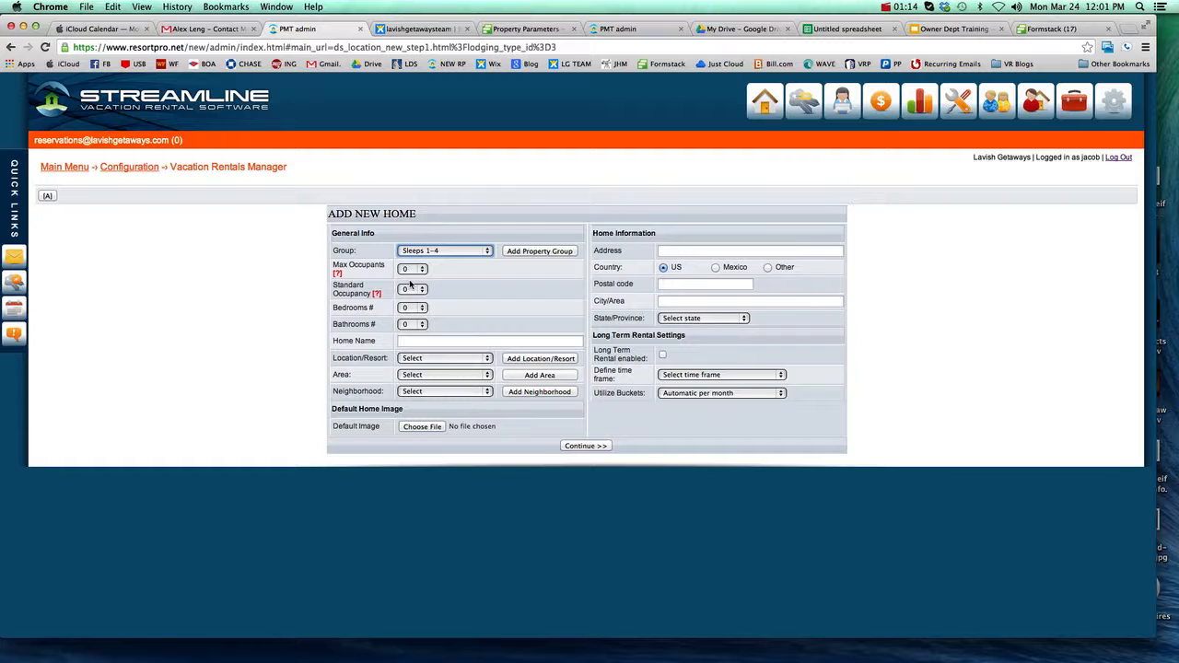
Step: Set the new home's maximum occupants to 10, group to Sleeps 9-10 and standard occupancy to 8
click(416, 270)
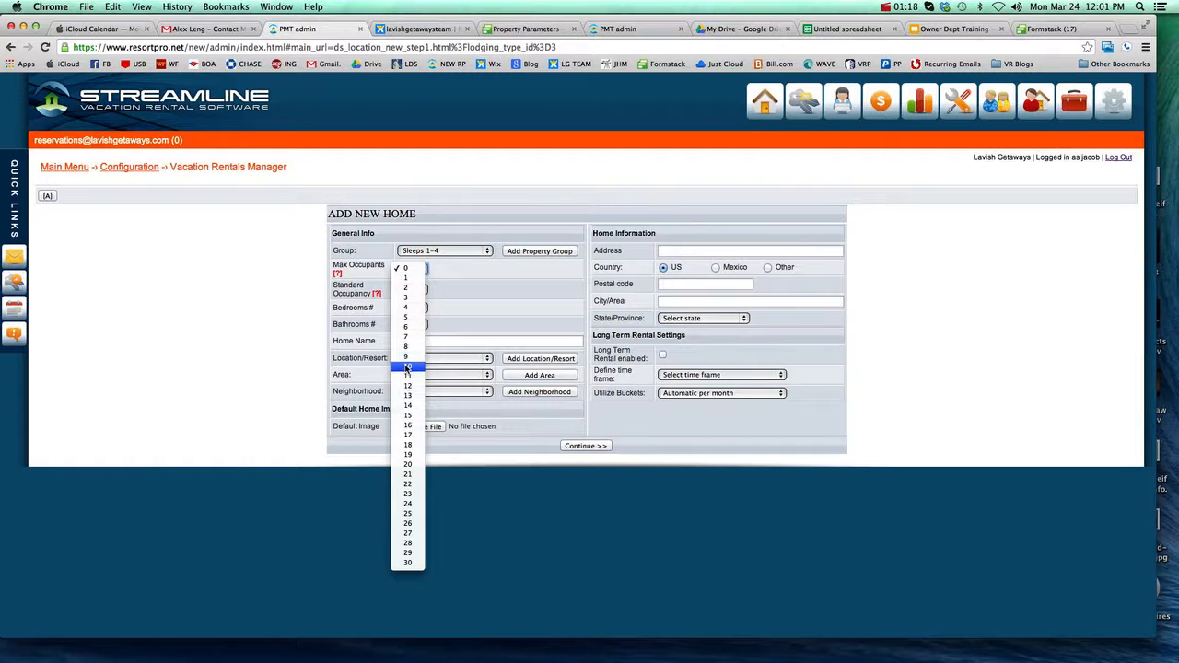
click(407, 367)
click(459, 253)
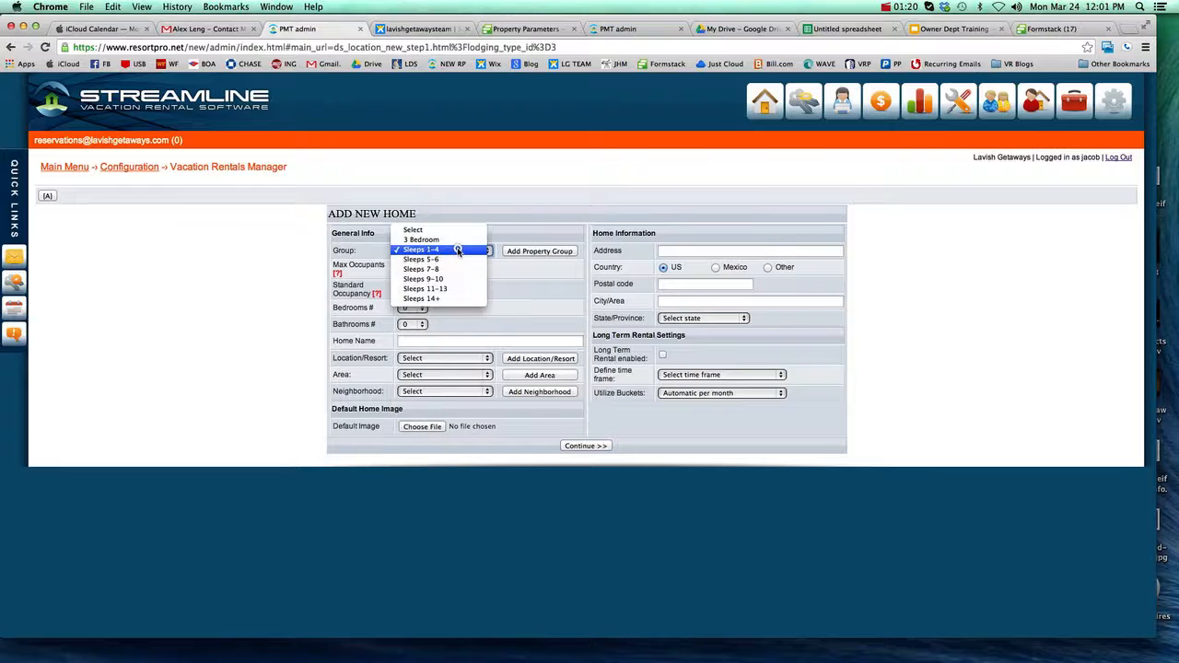
click(446, 279)
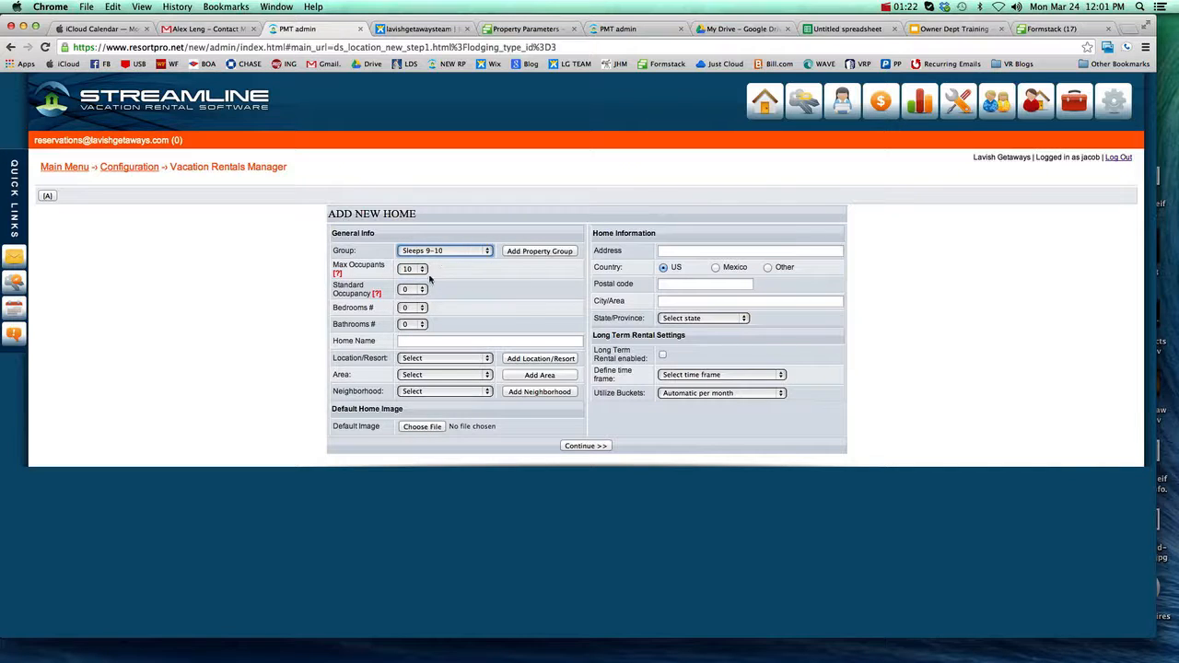
click(413, 289)
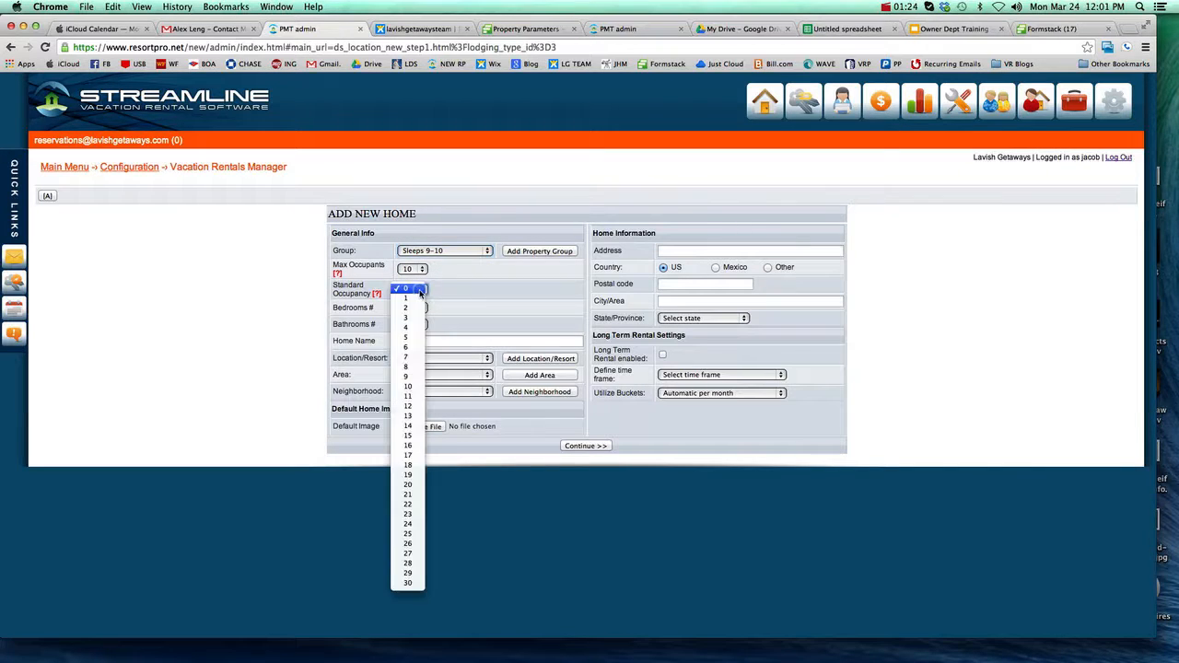
click(408, 367)
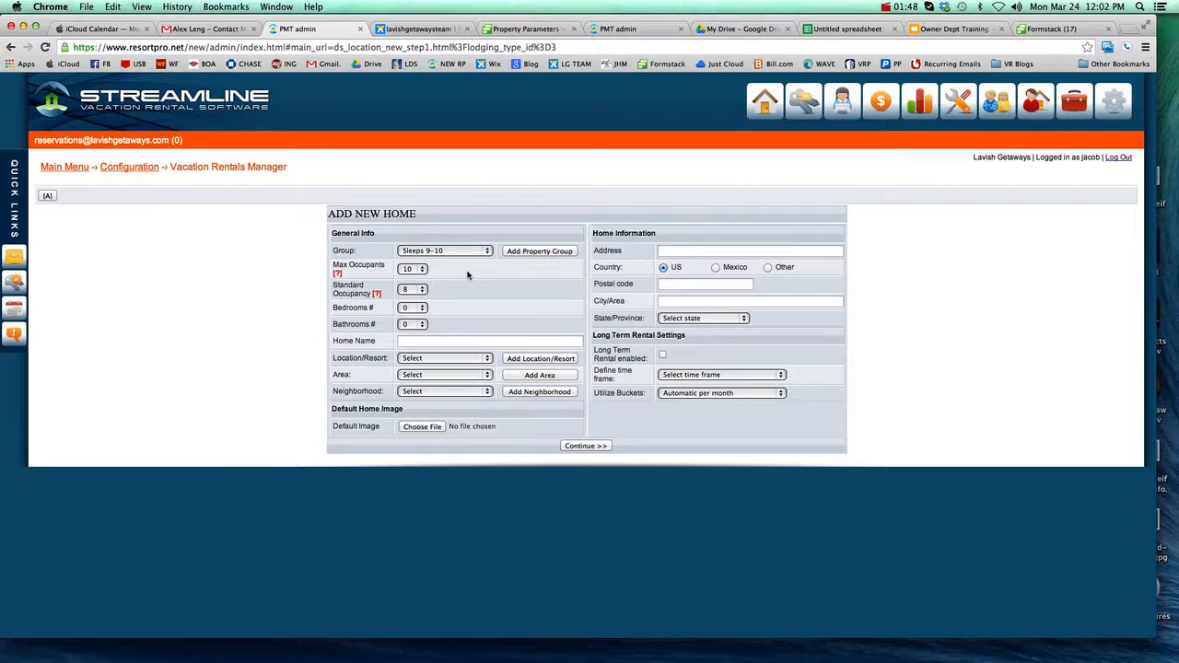
Step: Set the new home to 4 bedrooms and 3 bathrooms
click(413, 309)
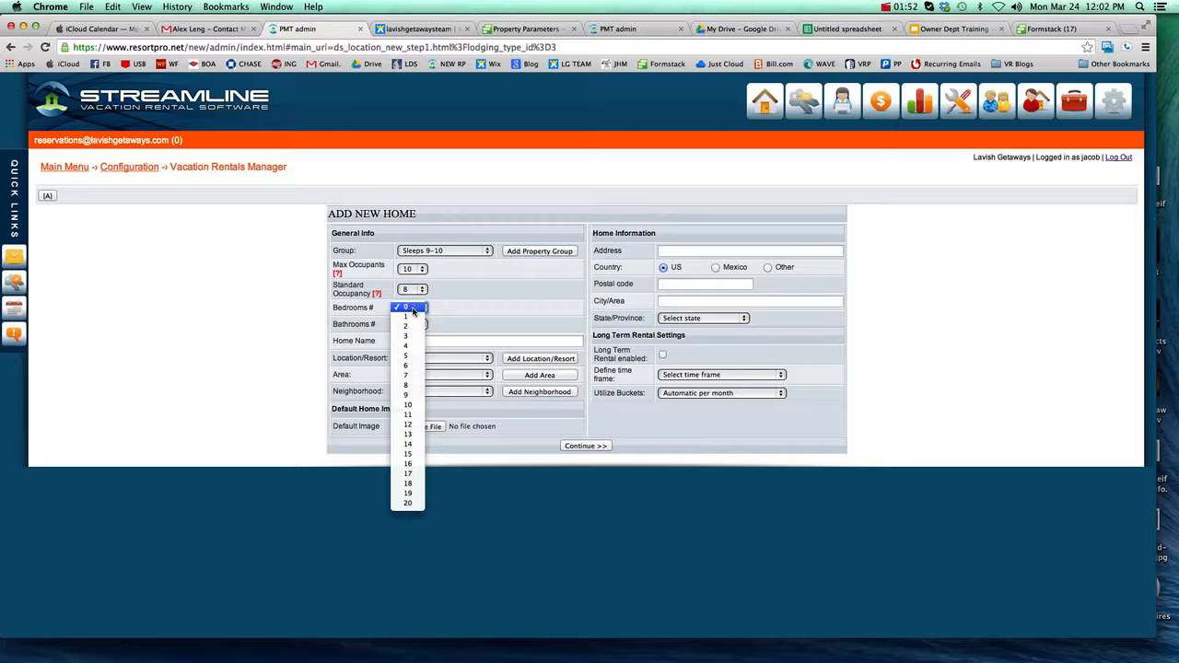
click(408, 345)
click(412, 325)
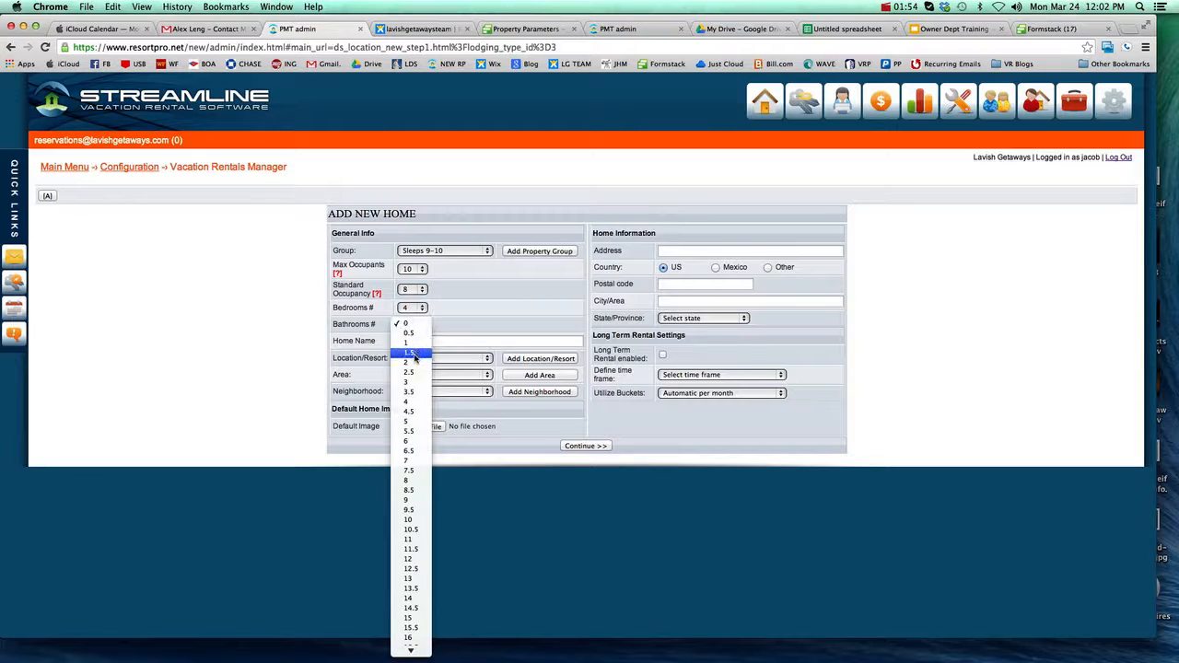
click(410, 382)
Step: Name the new home "Aloha Super house"
click(446, 340)
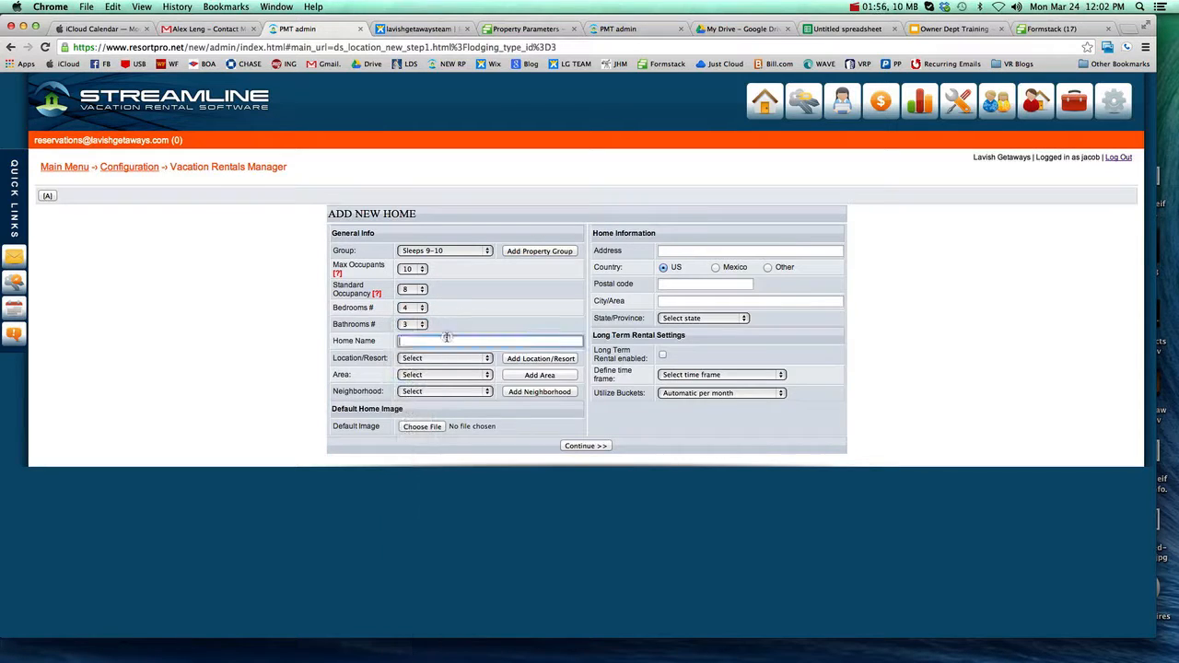
text(Aloha Super house)
click(533, 322)
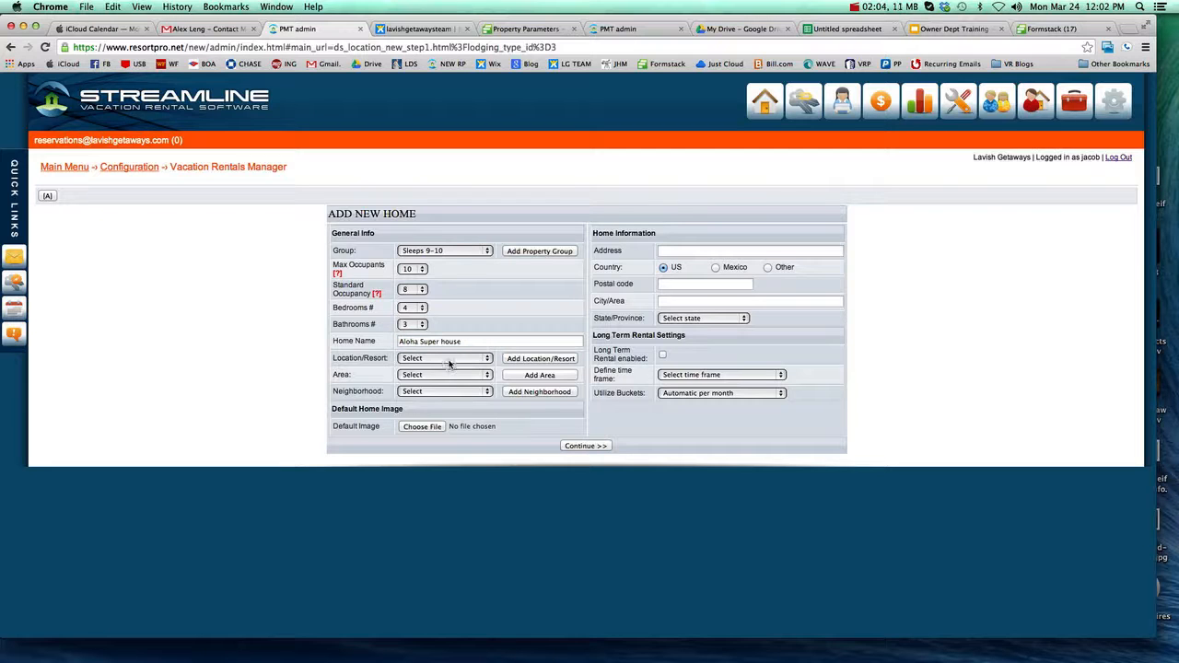
Step: Set the home's location/resort to Oahu- North, its area to Oahu and its neighborhood to Oahu- North
click(450, 362)
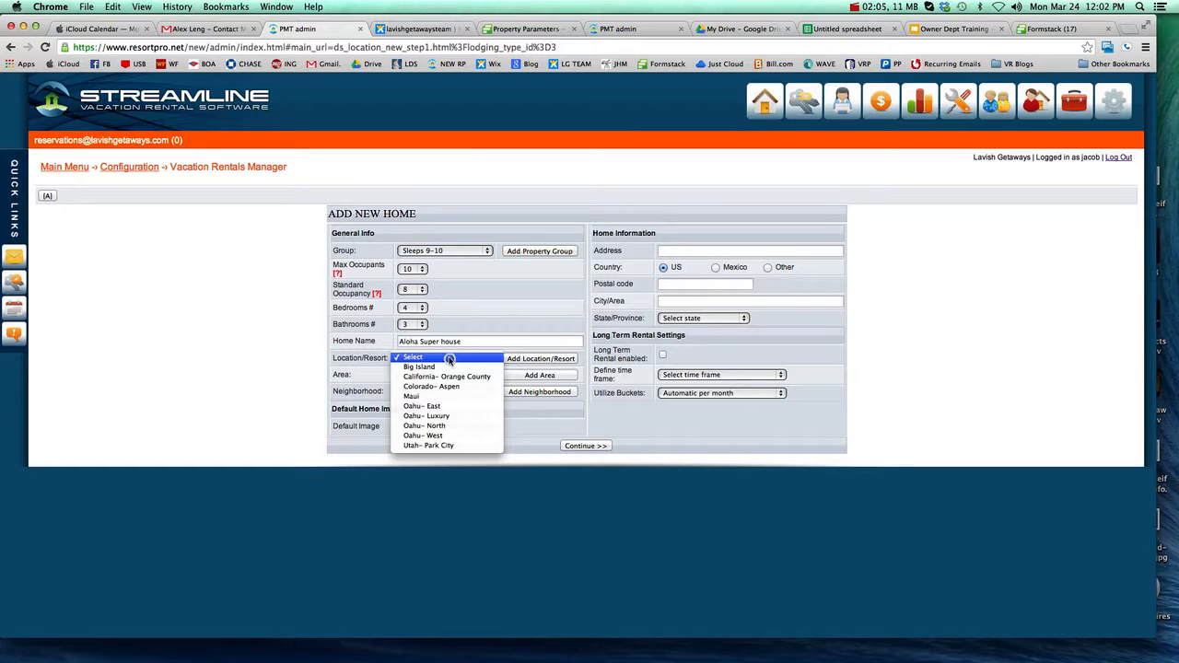
click(451, 427)
click(468, 375)
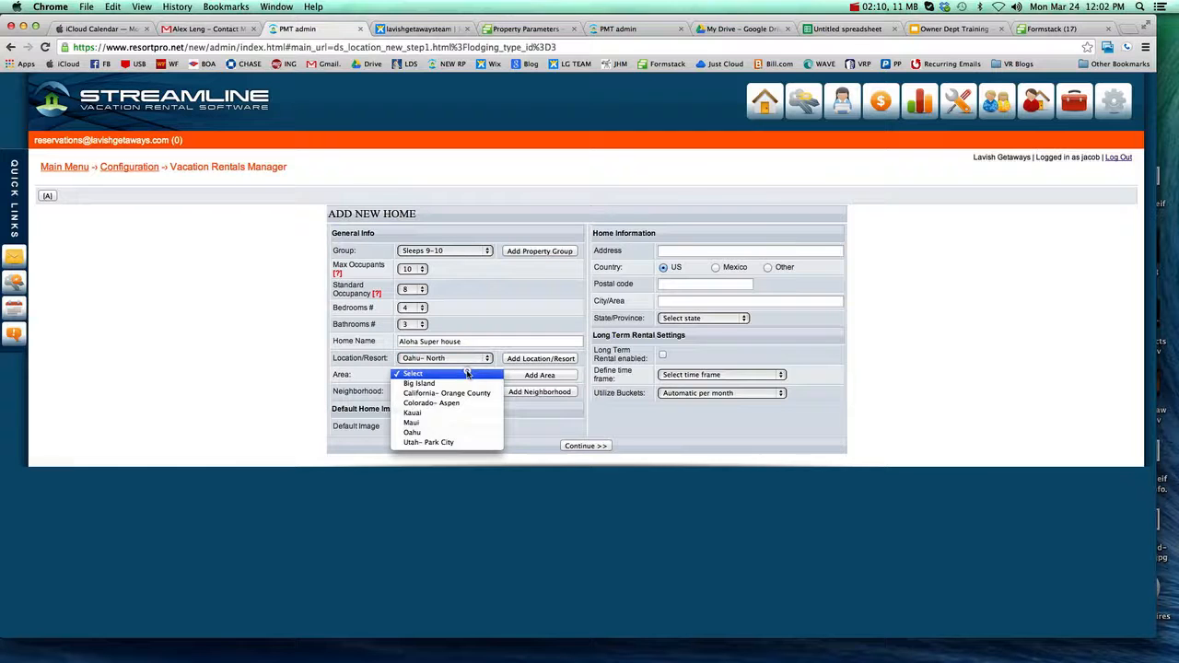
click(450, 432)
click(467, 392)
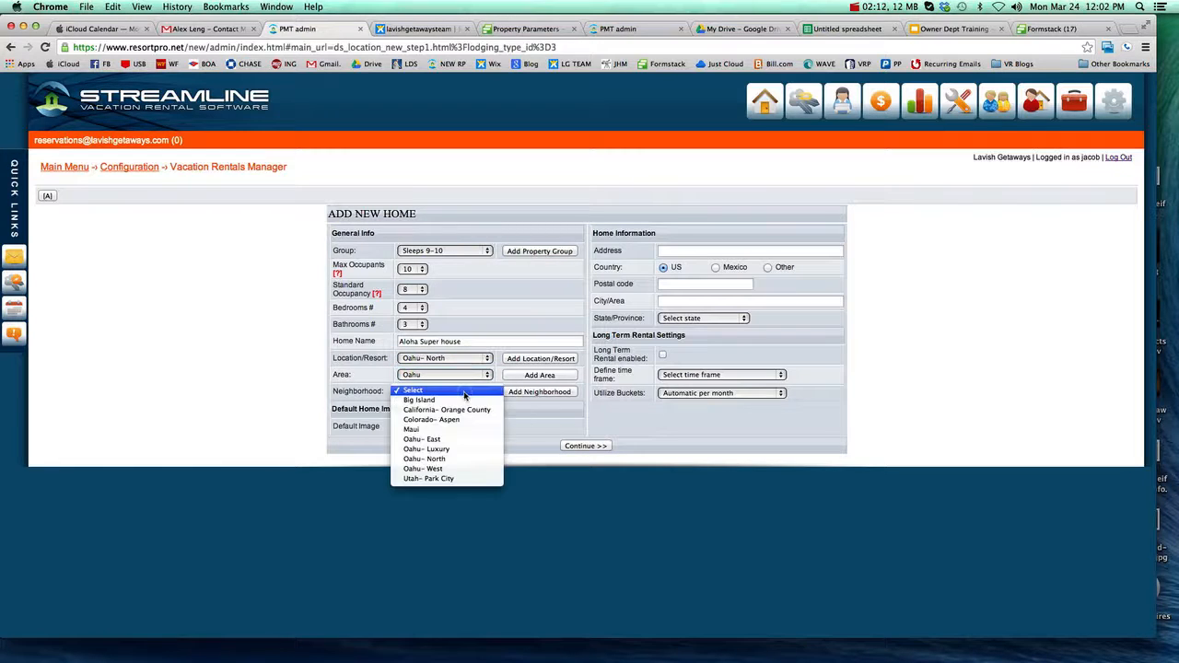
click(449, 460)
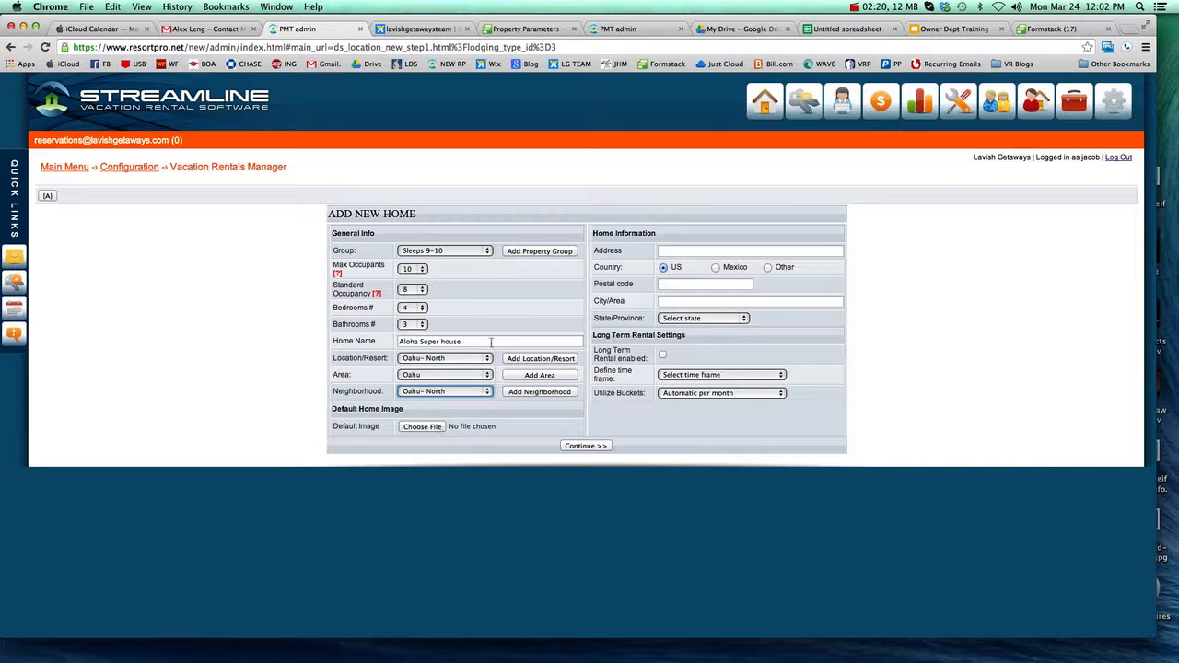
Step: Enter the home's street address and postal code, and continue to the owner details
click(684, 255)
text(123 Address)
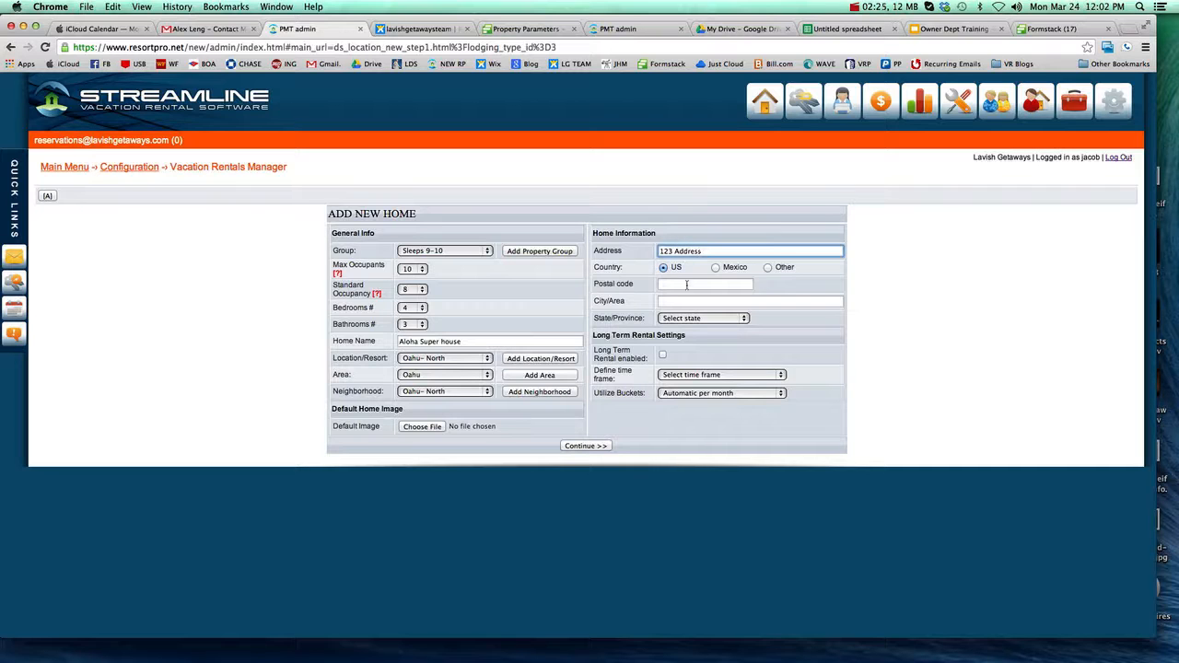
click(687, 286)
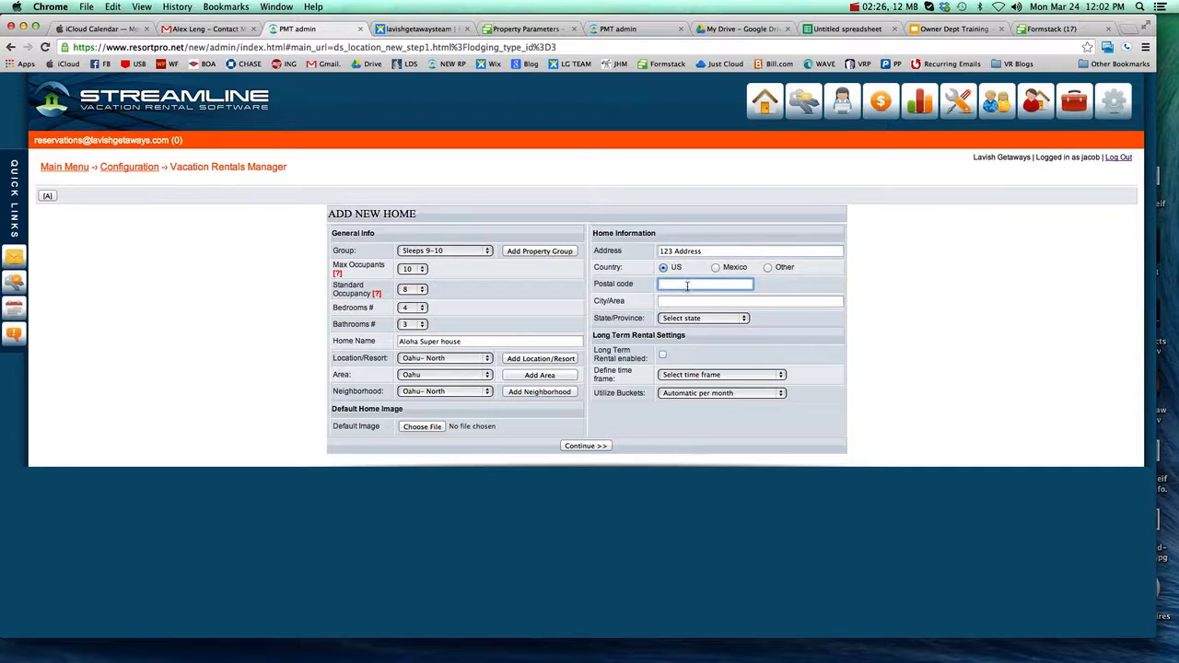
text(96762)
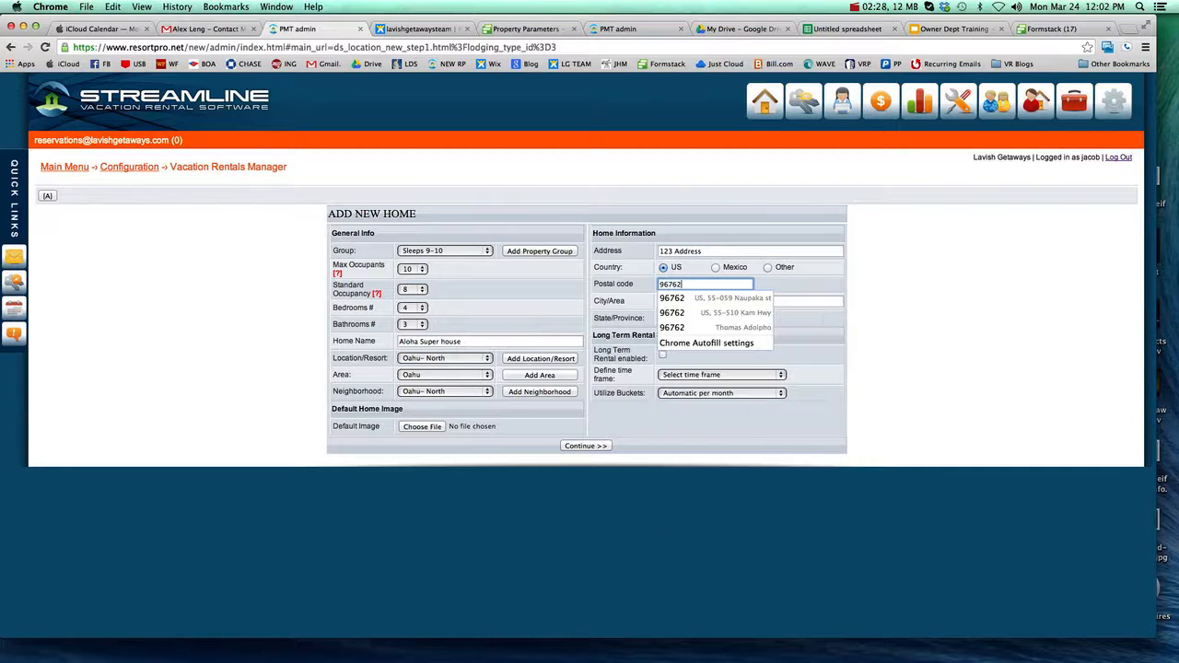
click(765, 287)
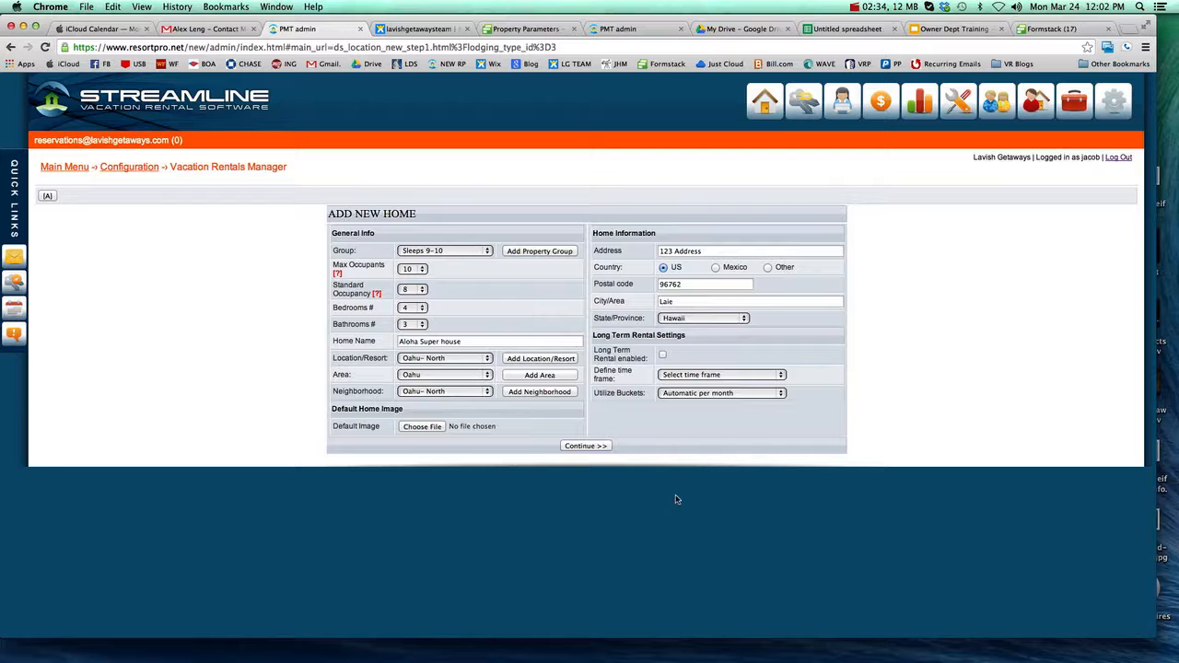
click(595, 446)
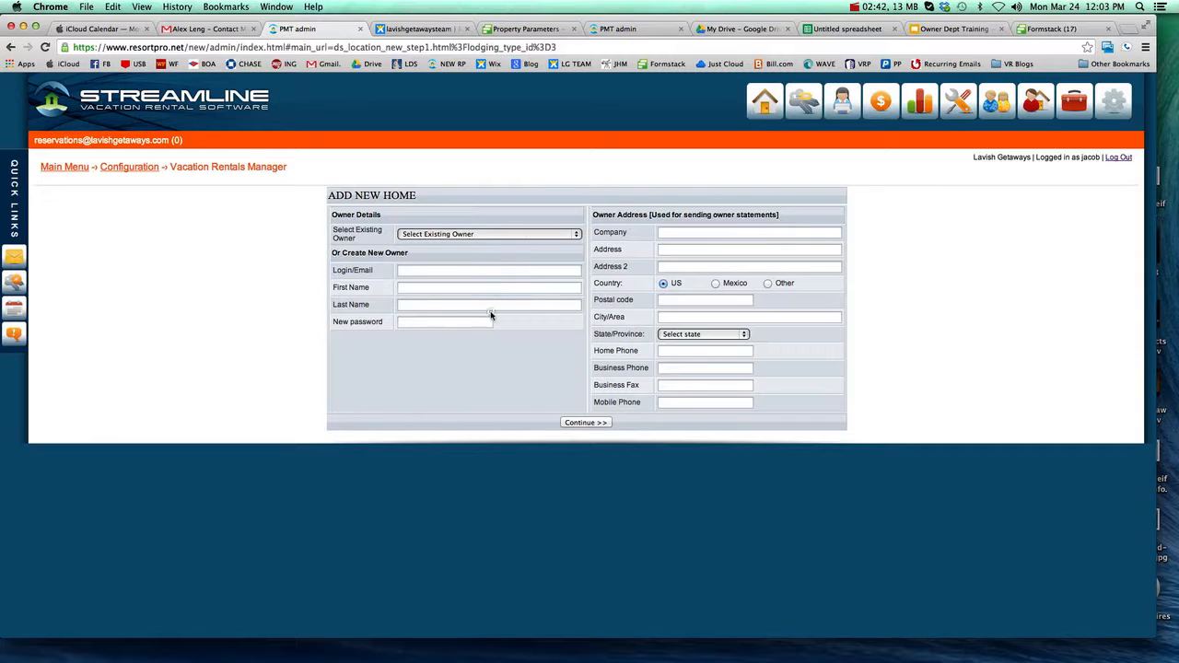
Step: Assign an existing owner from the owner list to the new home and continue
click(476, 328)
click(531, 236)
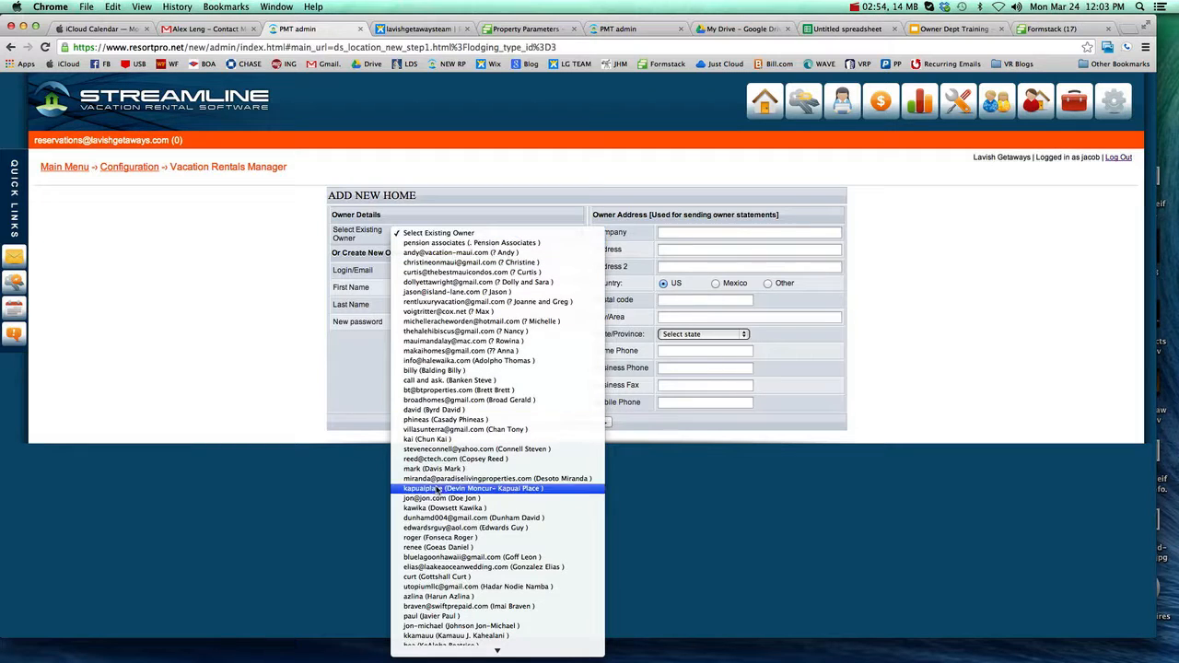
scroll(513, 485, down, 2)
scroll(516, 485, down, 4)
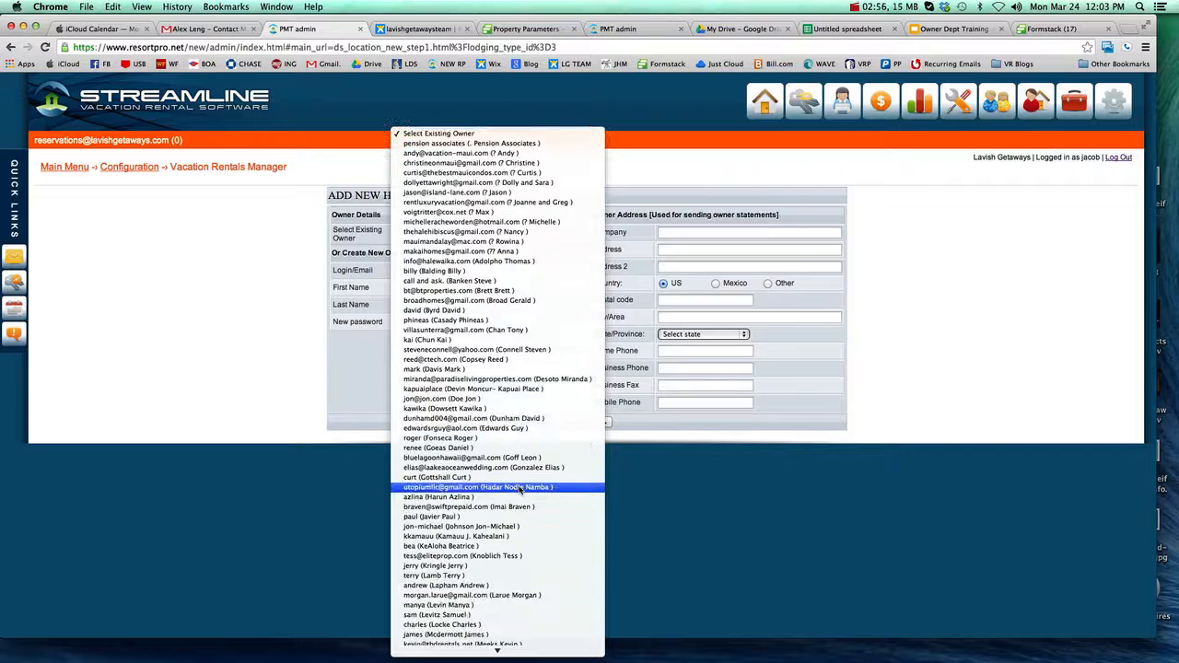
click(457, 615)
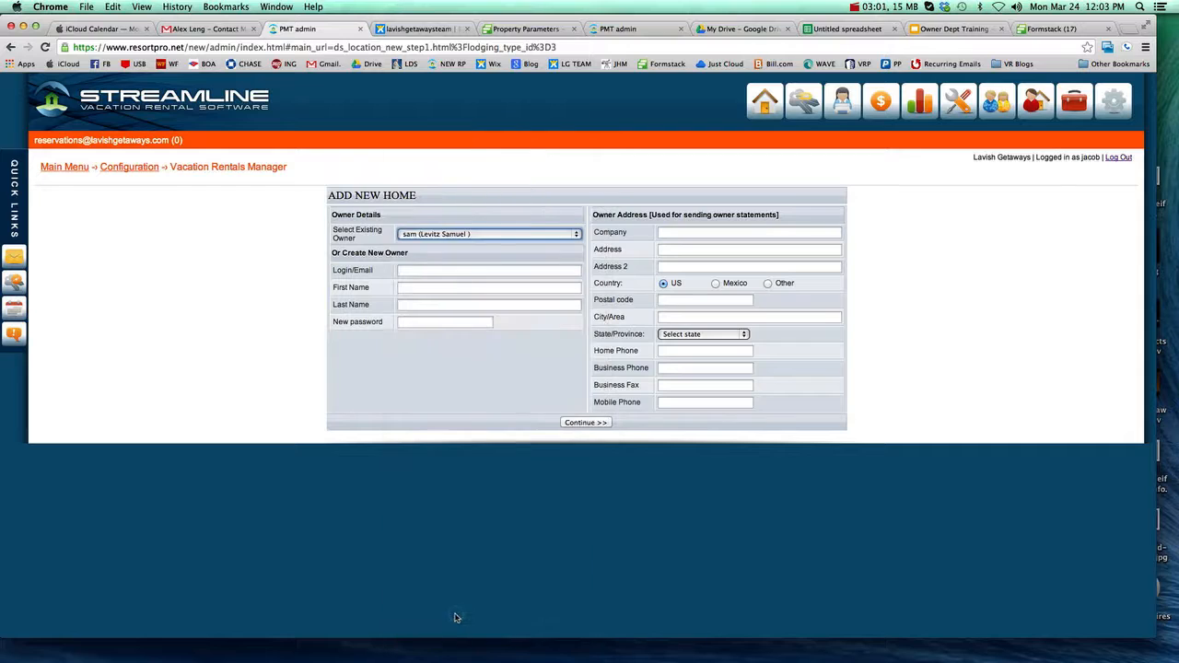
click(584, 423)
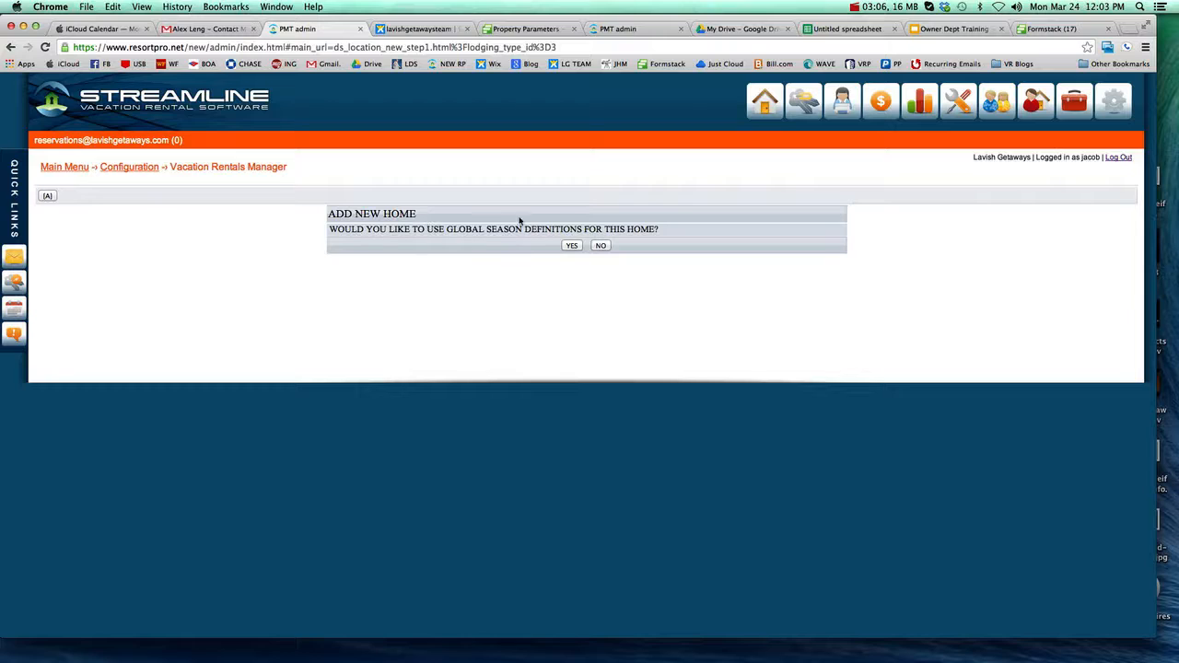
Step: Decline both using and copying the global season definitions and the global tax and fee definitions for this home
click(601, 246)
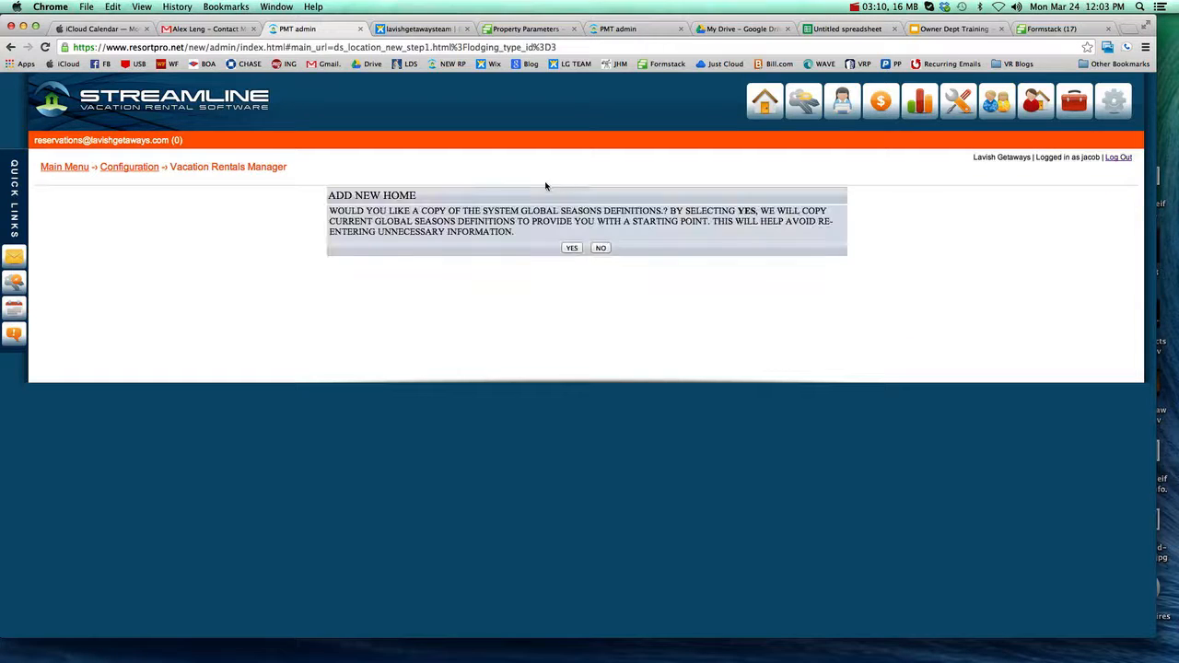
click(601, 249)
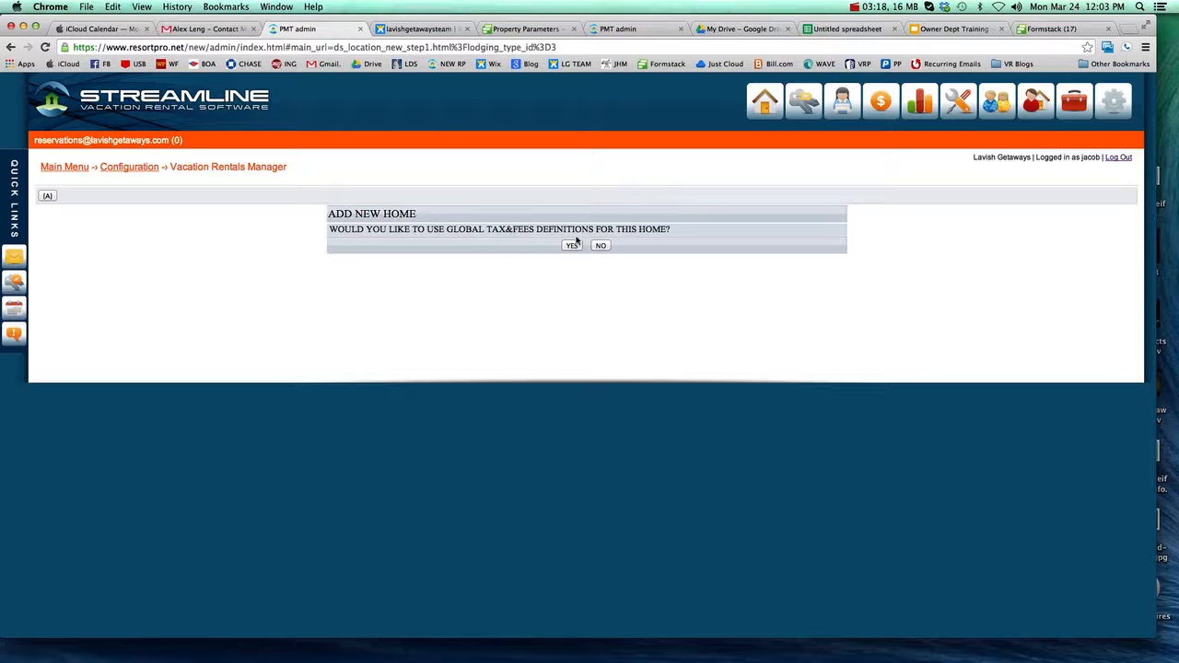
click(601, 246)
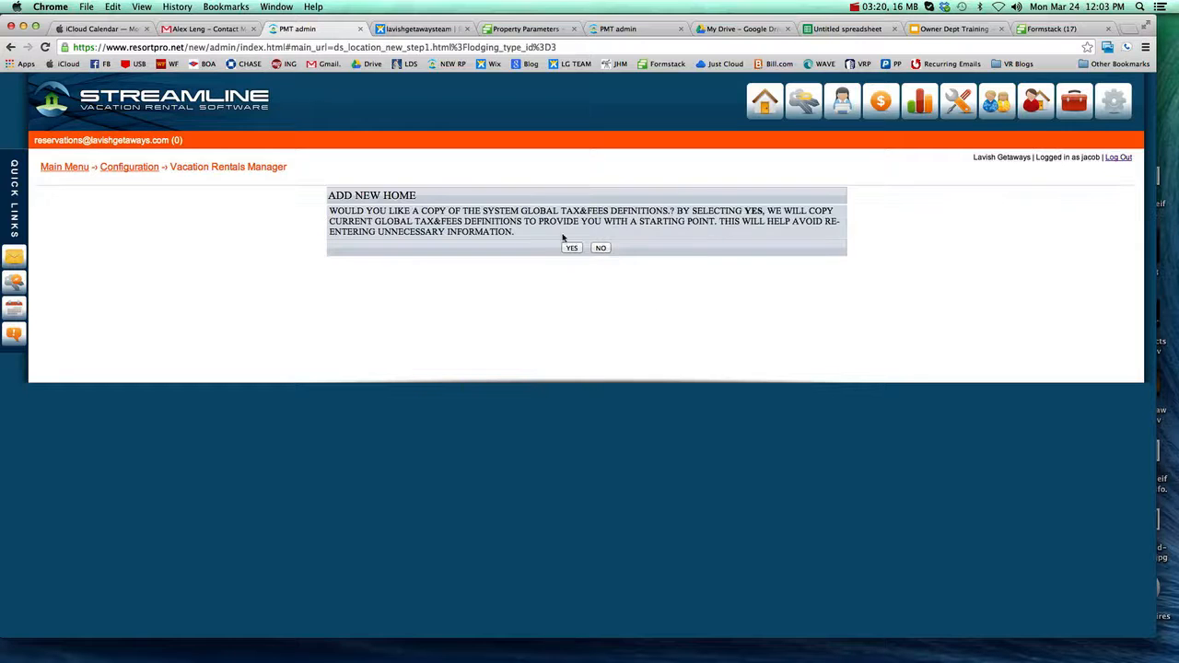
click(601, 248)
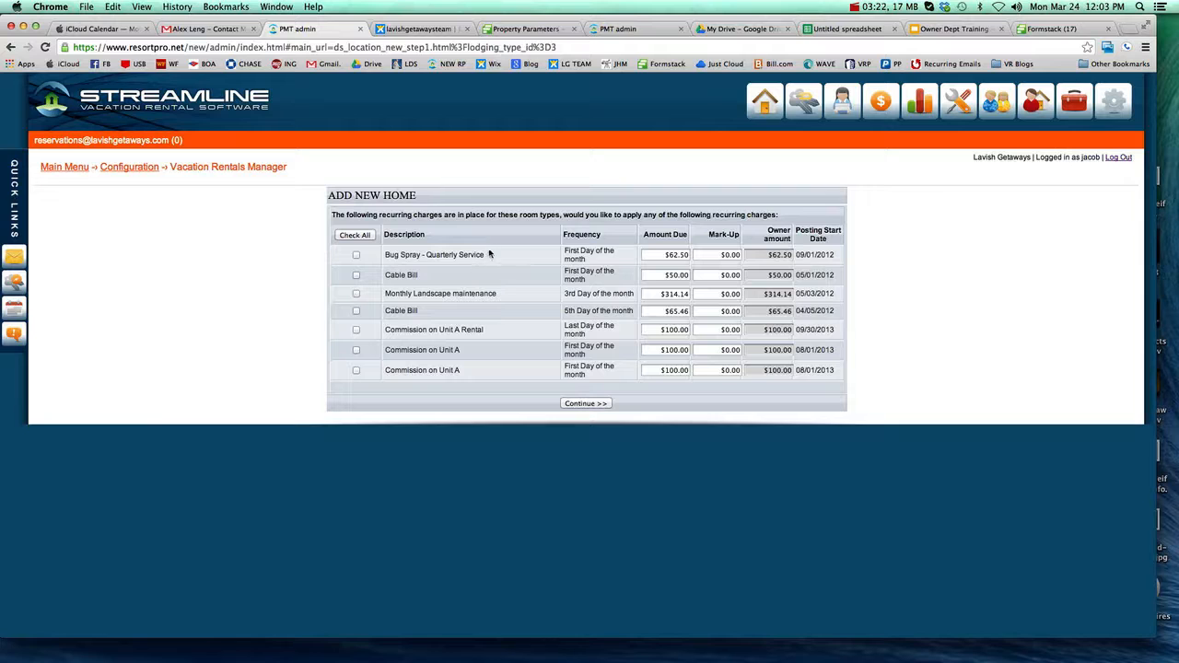
Step: Finish adding the home without selecting any recurring charges, agent commissions, access rights or coupons
click(585, 404)
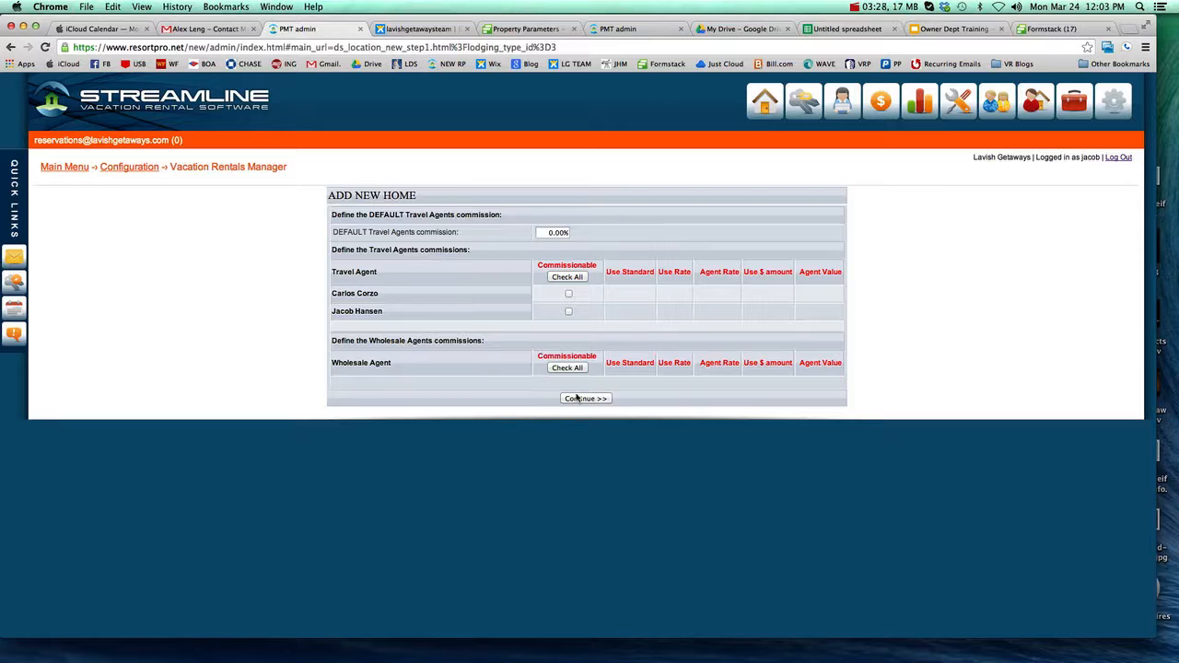
click(579, 399)
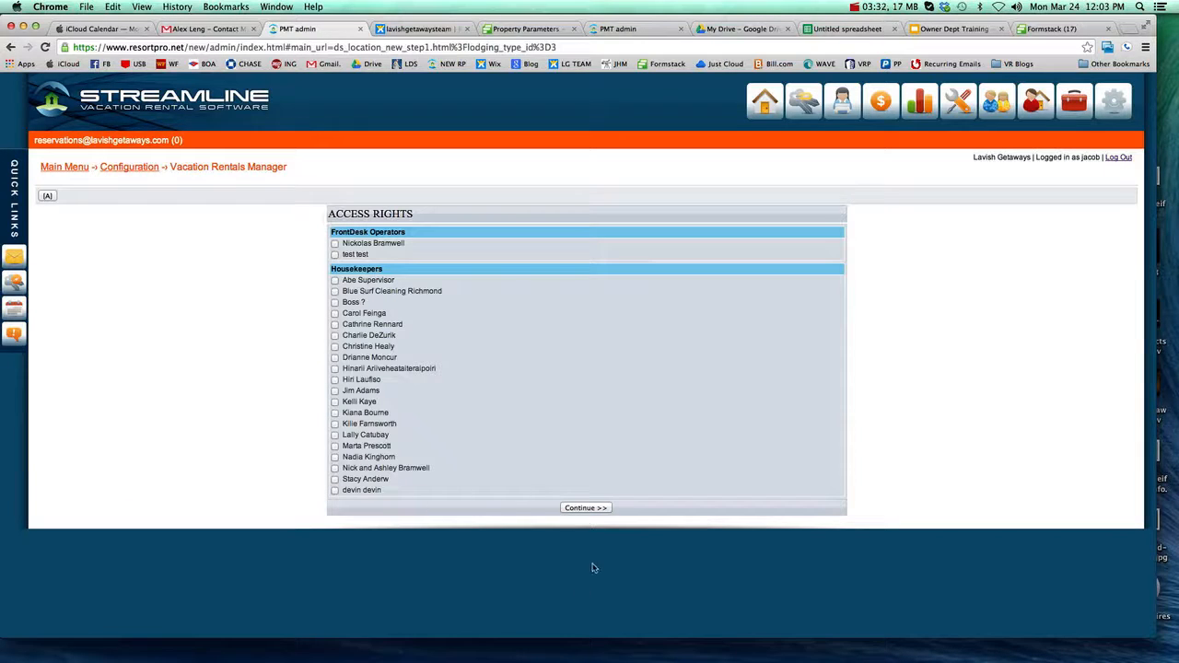
click(584, 508)
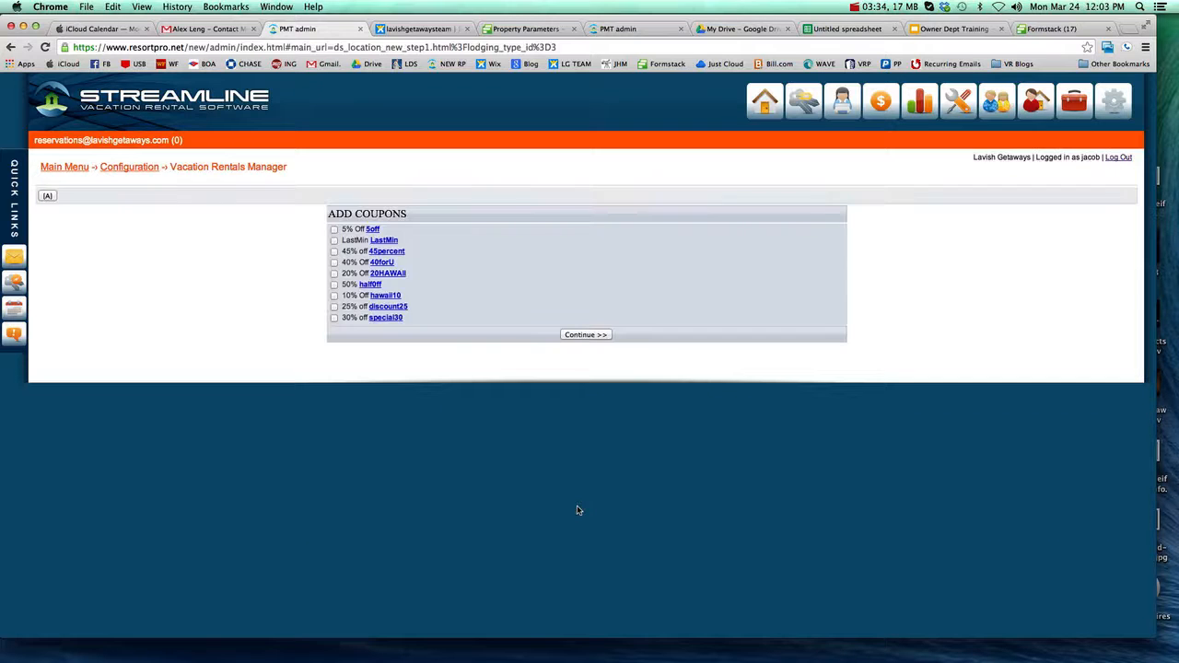
click(594, 336)
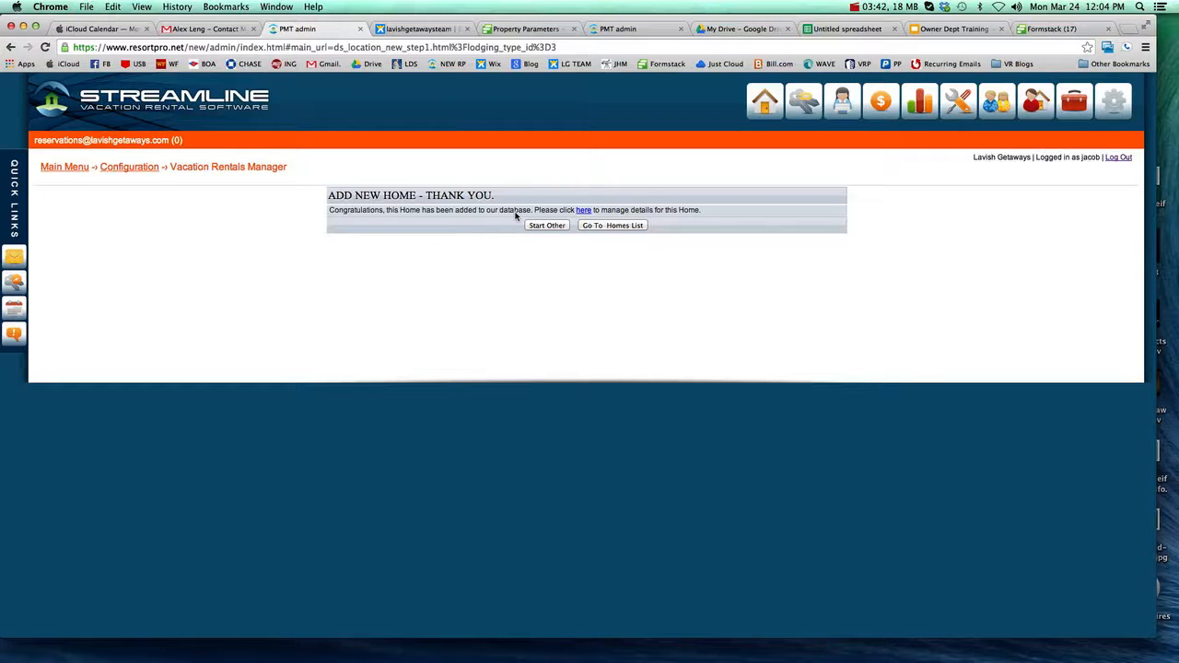
Step: Filter the homes list by "Aloha" and open the Aloha Super house record for editing
click(613, 226)
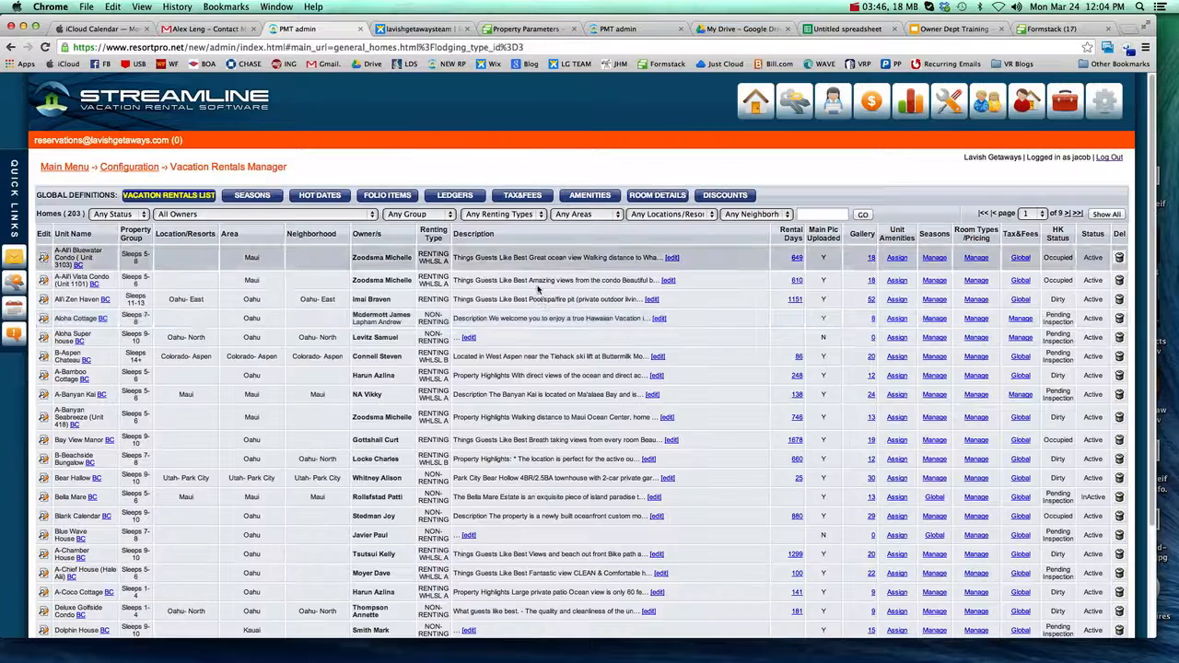
scroll(234, 318, down, 4)
scroll(328, 352, up, 4)
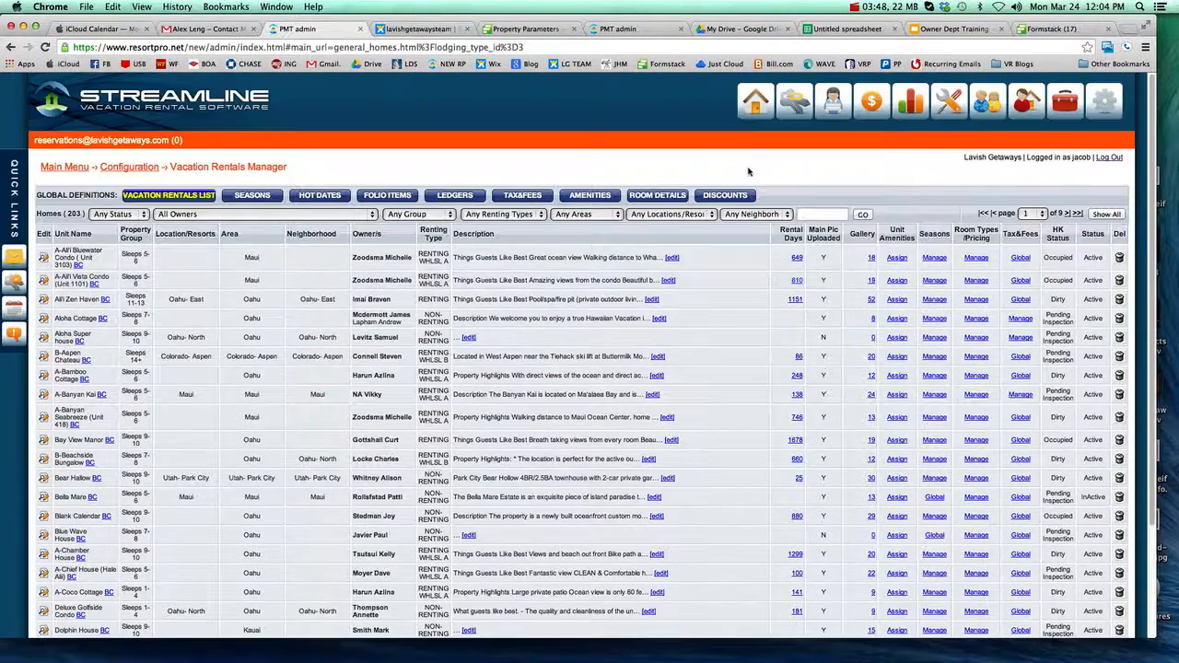
click(819, 214)
text(Aloha)
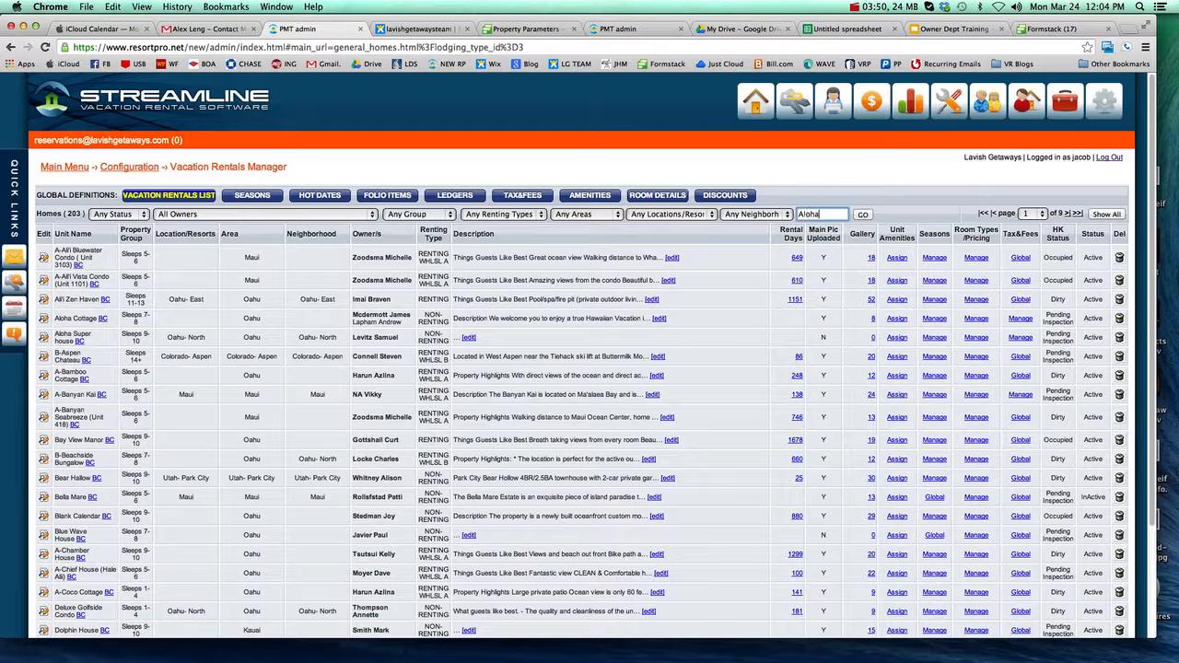
click(863, 214)
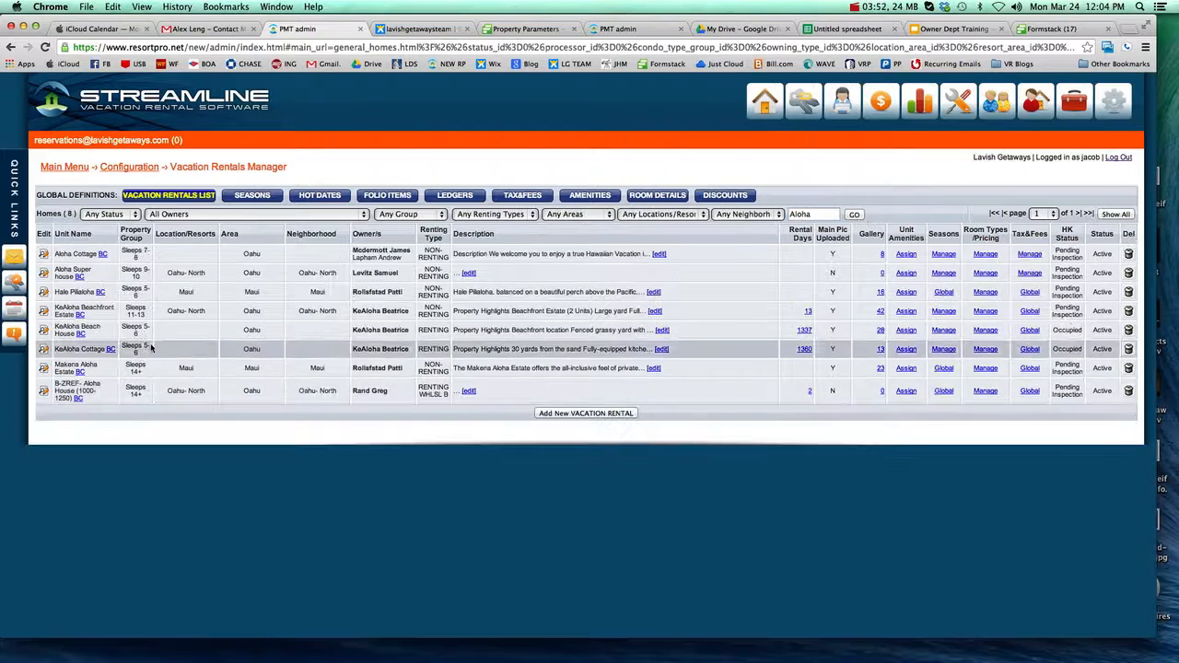
click(44, 274)
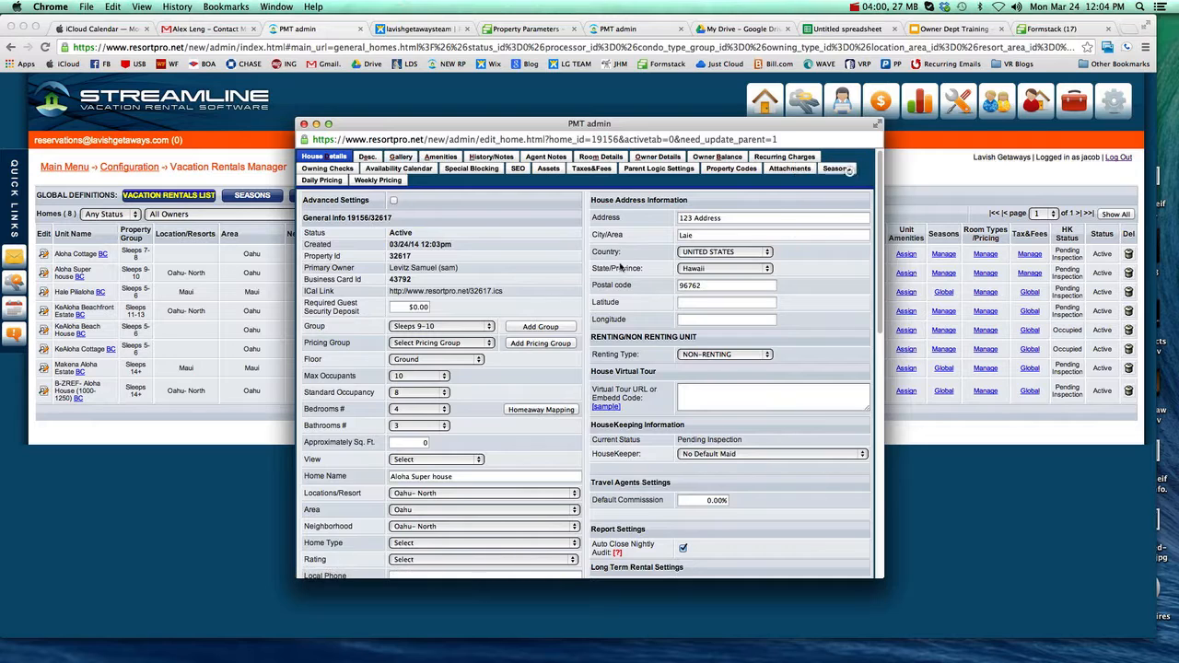
Step: Review the Aloha Super house record's house details, gallery and amenities, and close the record
scroll(403, 360, down, 5)
scroll(459, 451, up, 5)
click(401, 158)
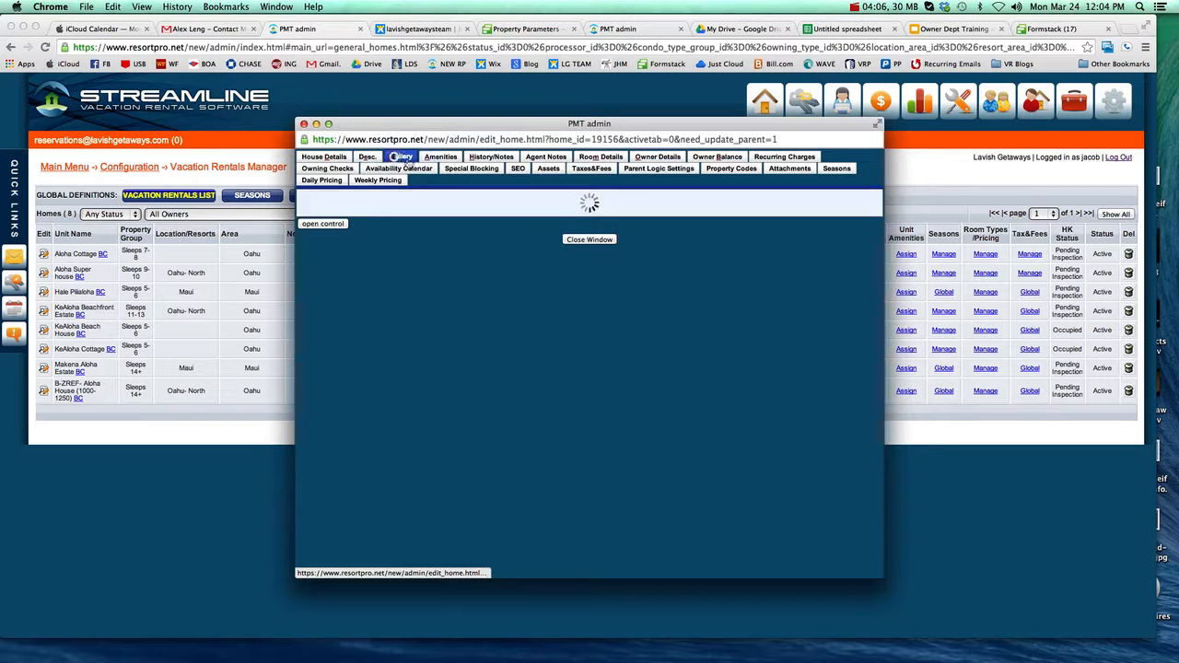
click(440, 156)
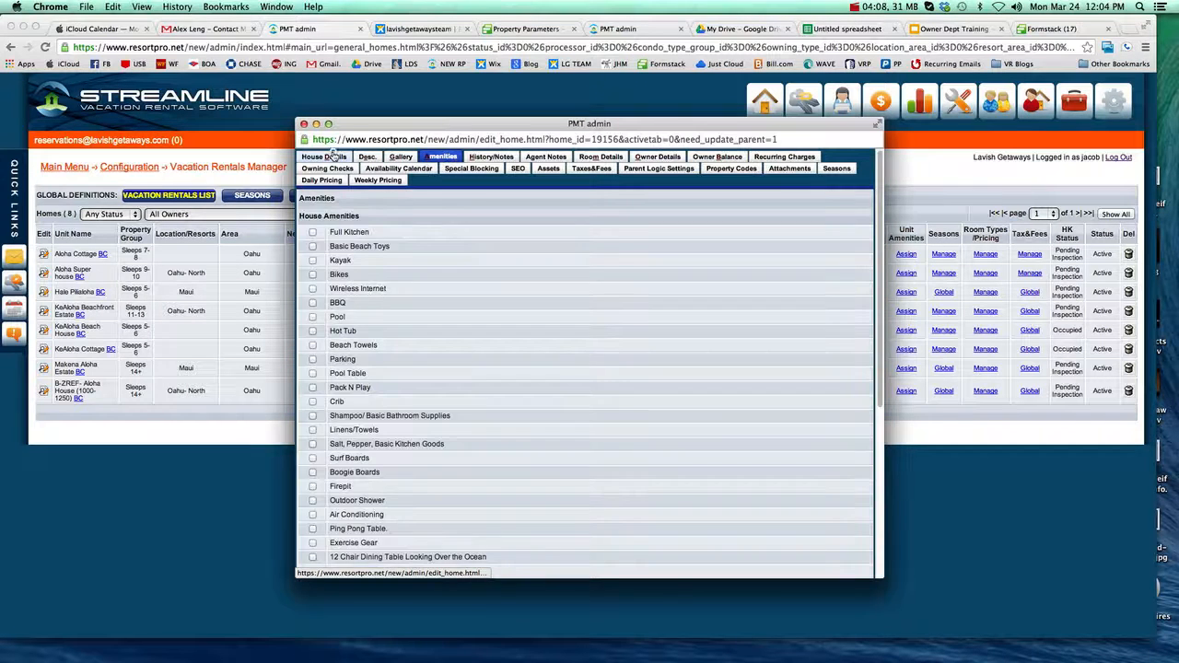
click(333, 157)
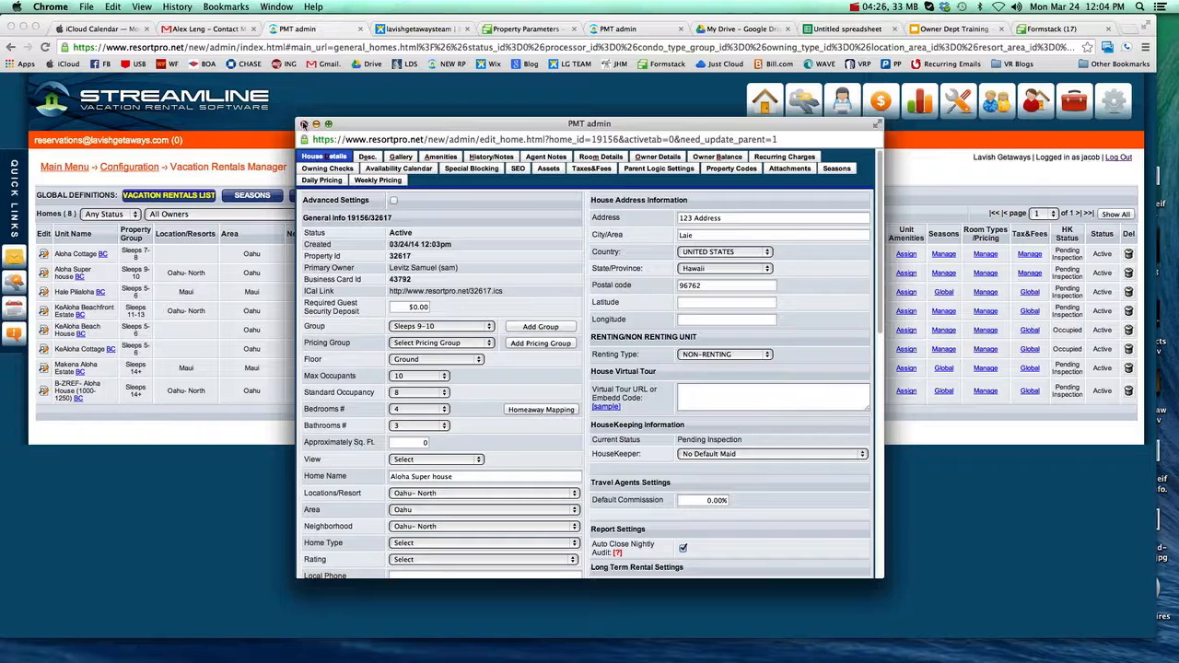
click(304, 123)
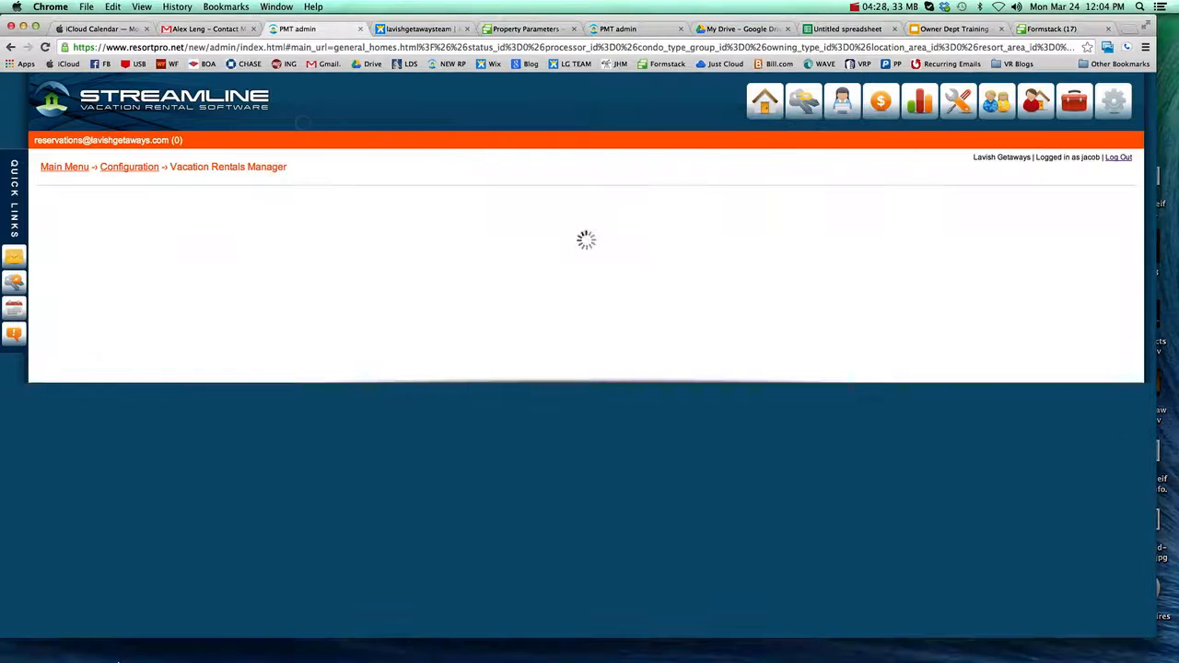
right_click(148, 638)
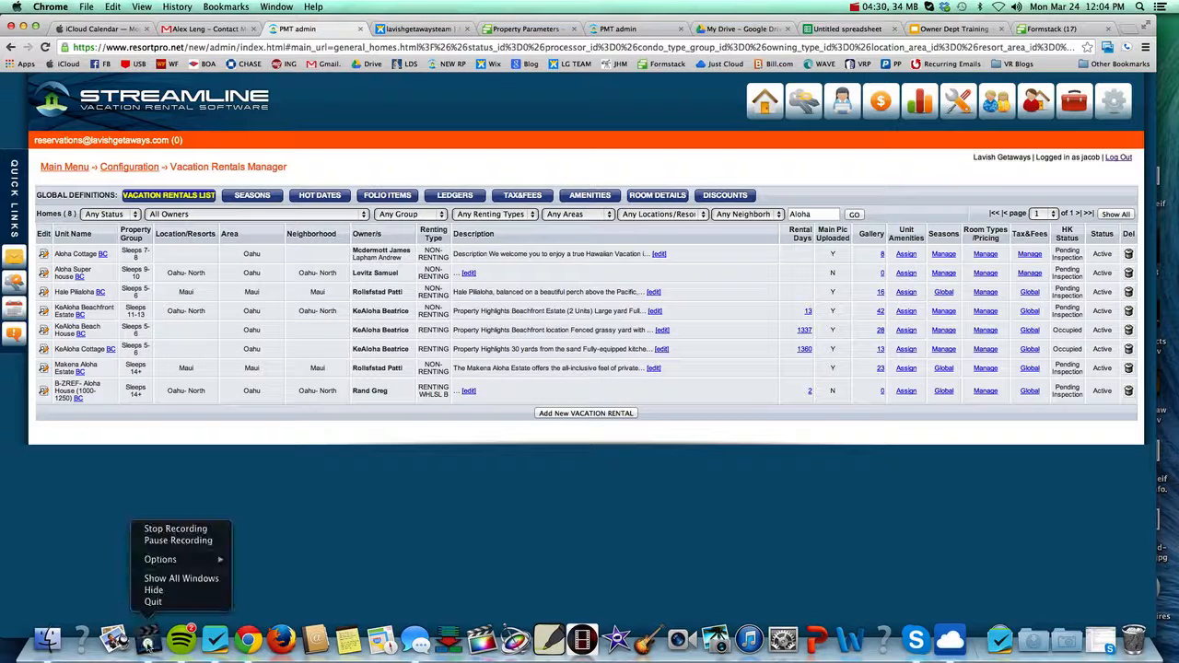